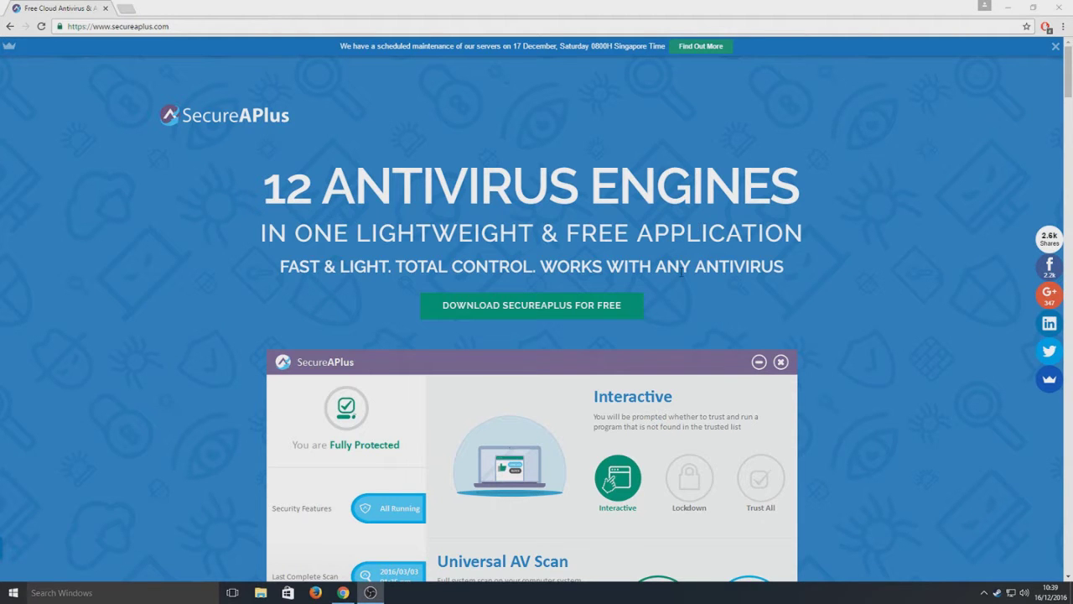
Step: Review the SecureAPlus homepage, covering its cloud antivirus protection, application whitelisting, expert opinions and user reviews
scroll(681, 272, "down", 3)
scroll(681, 273, "down", 2)
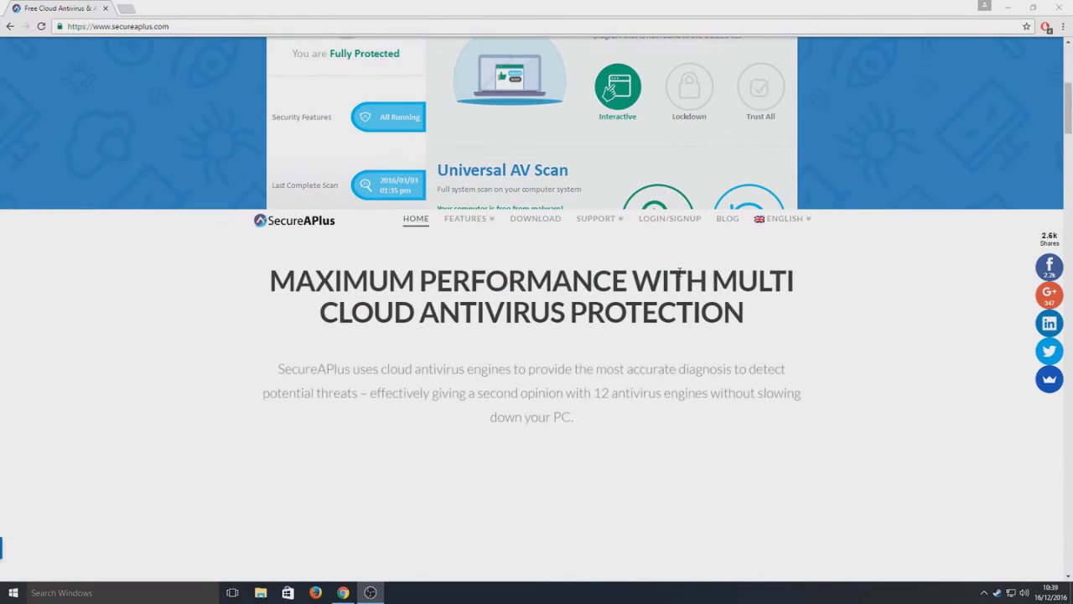
scroll(679, 280, "down", 3)
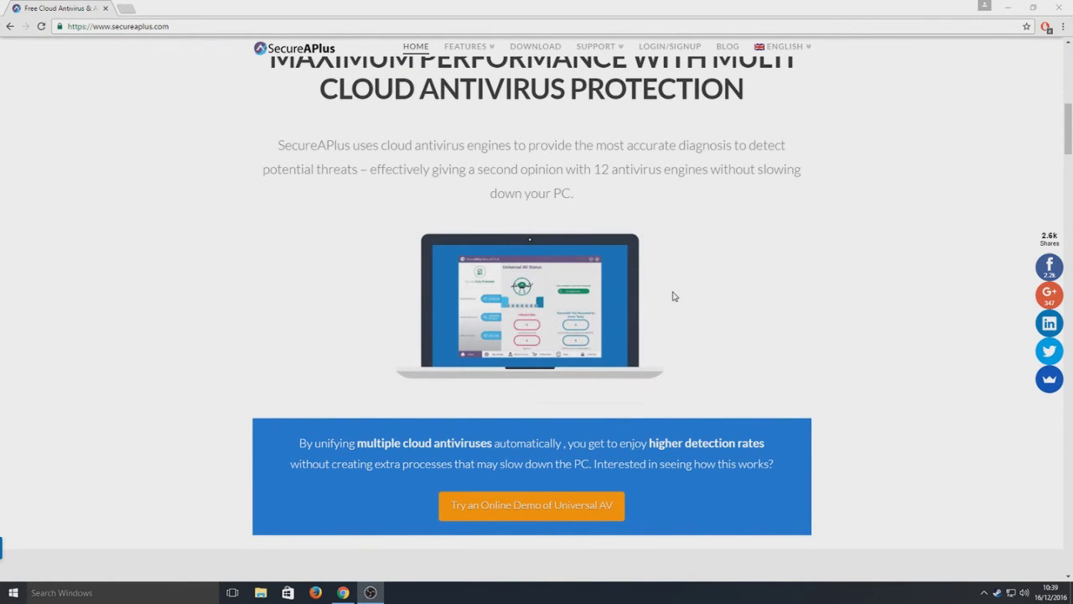
scroll(615, 287, "down", 6)
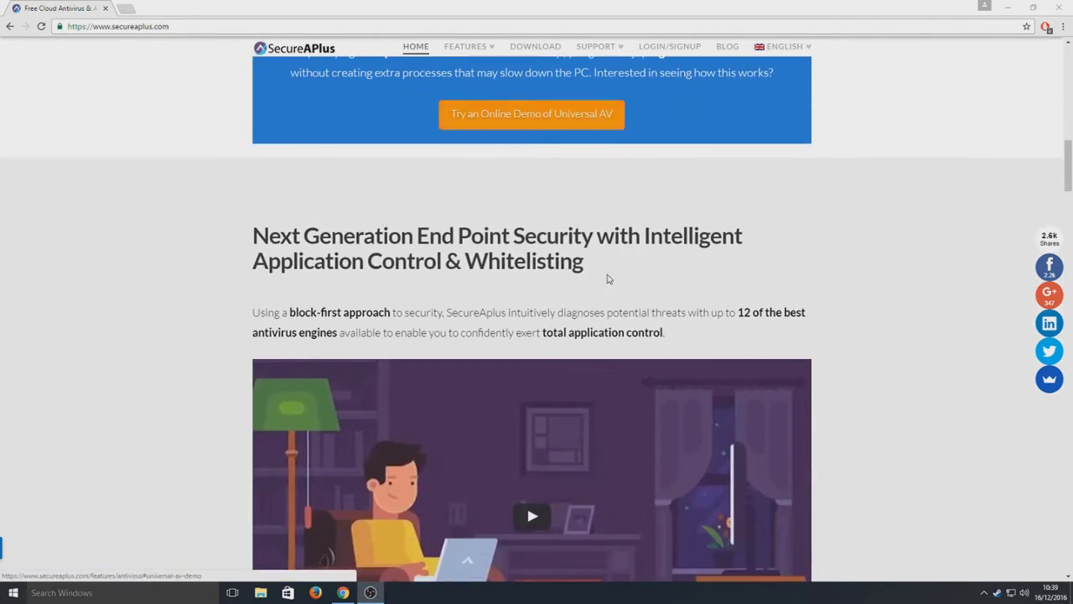
scroll(850, 307, "down", 4)
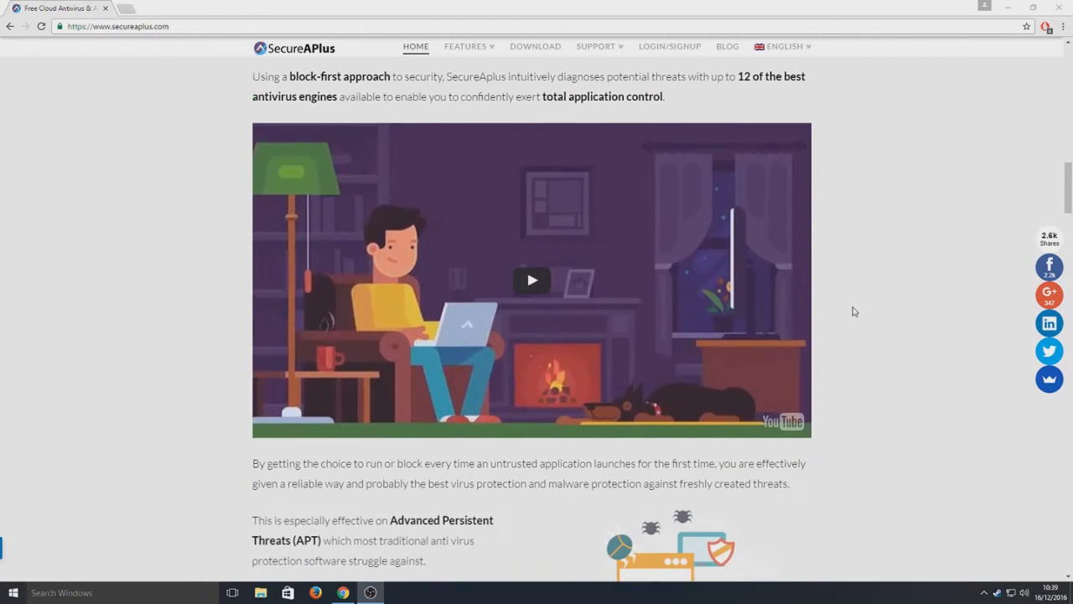
scroll(853, 312, "down", 10)
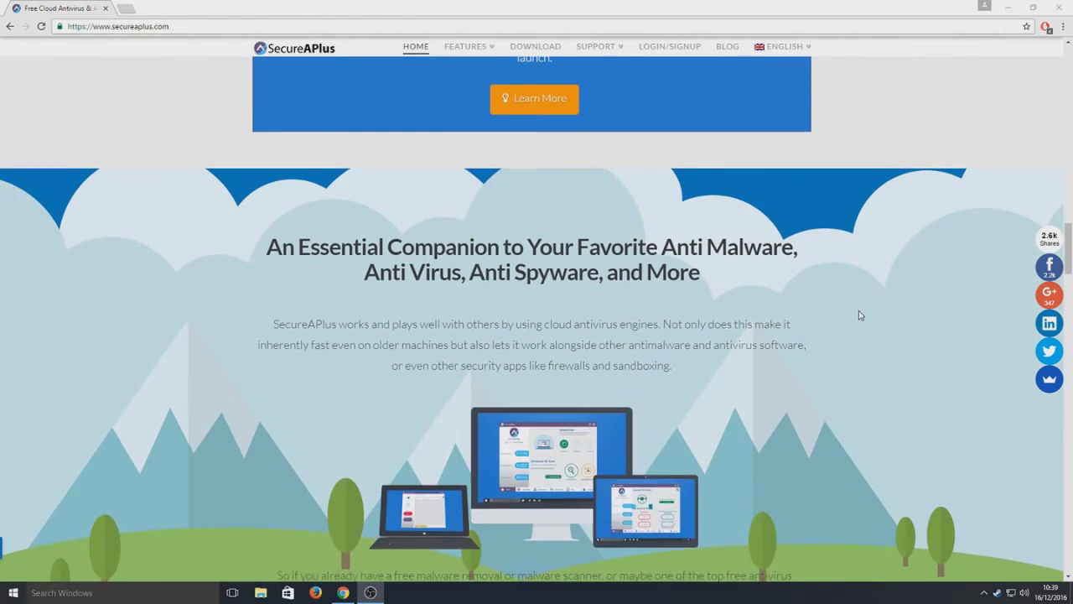
scroll(852, 318, "down", 10)
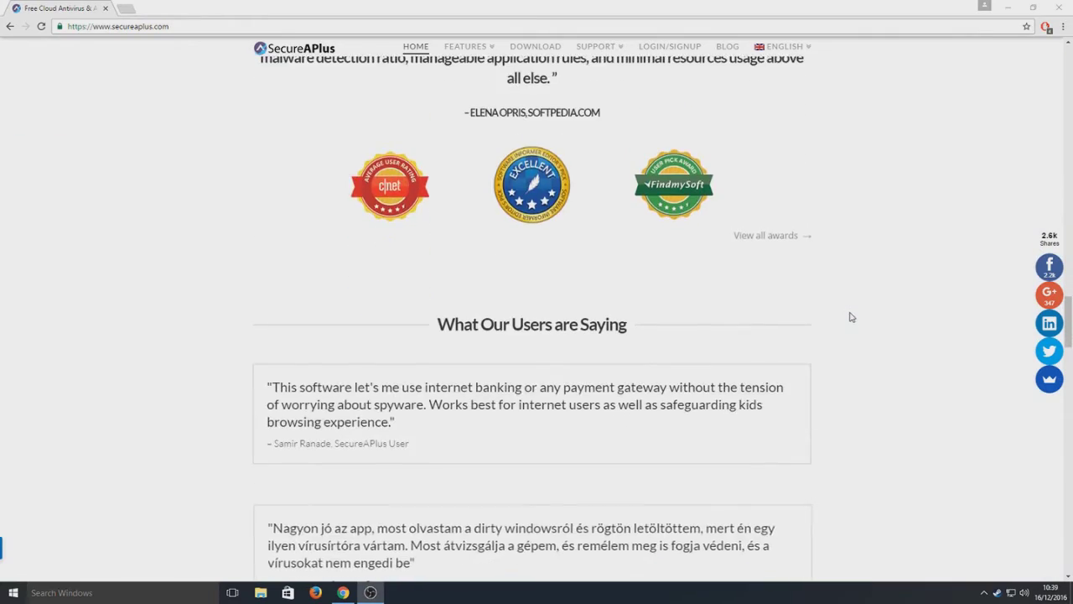
scroll(850, 319, "up", 20)
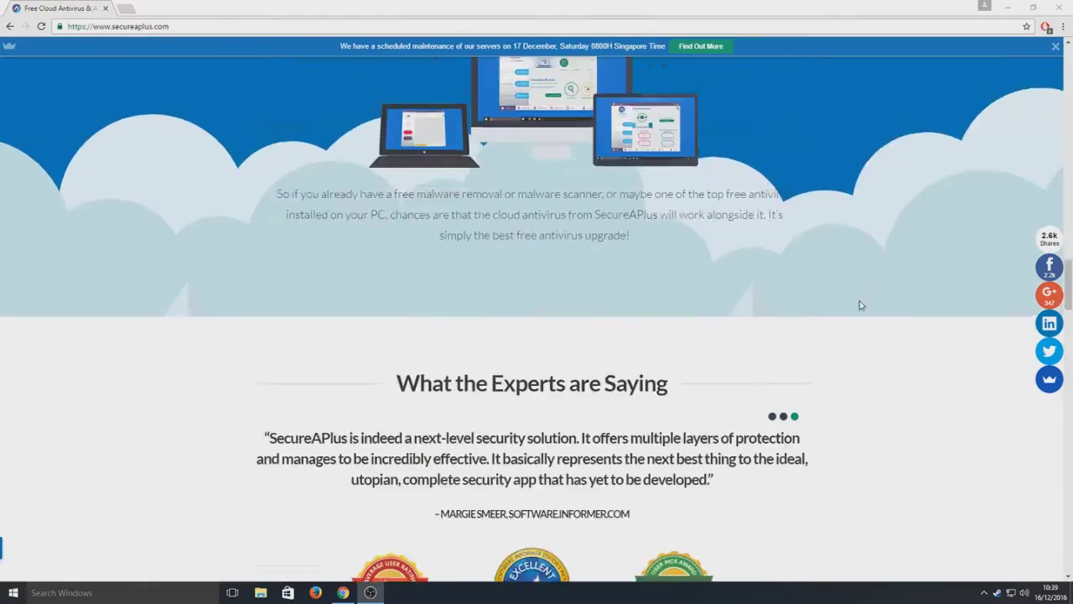
scroll(857, 349, "up", 10)
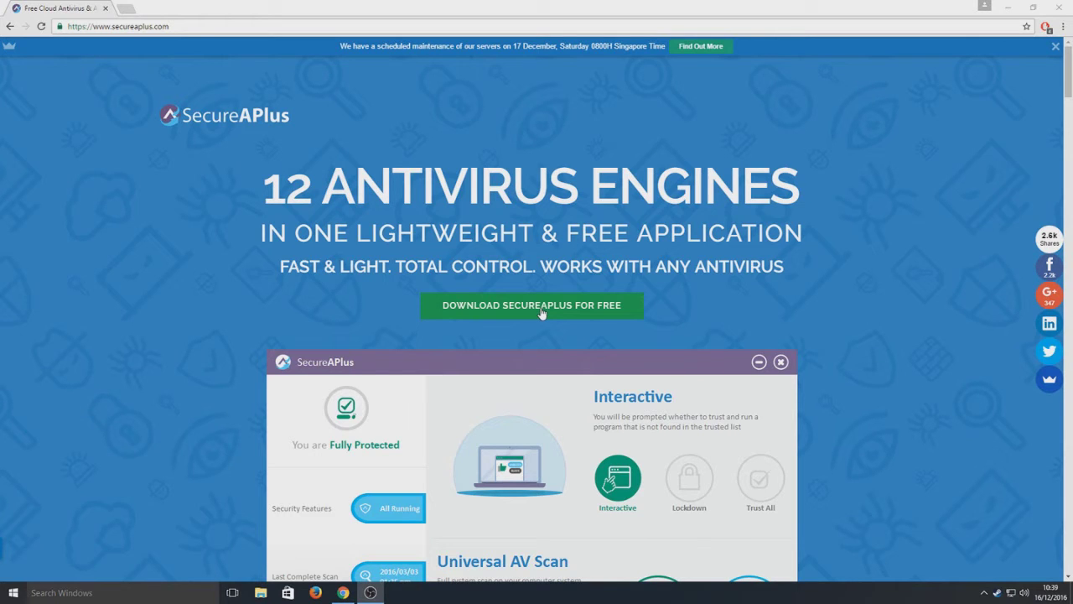
Step: Download the free SecureAPlus installer and look over the standalone full installer options on the thank-you page
left_click(541, 313)
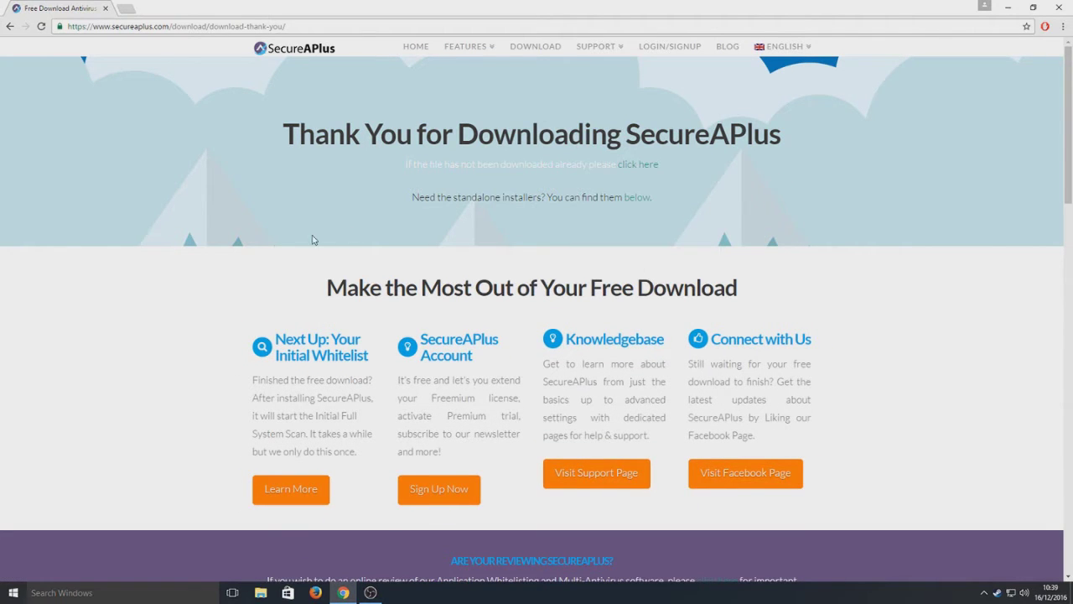
left_click(627, 197)
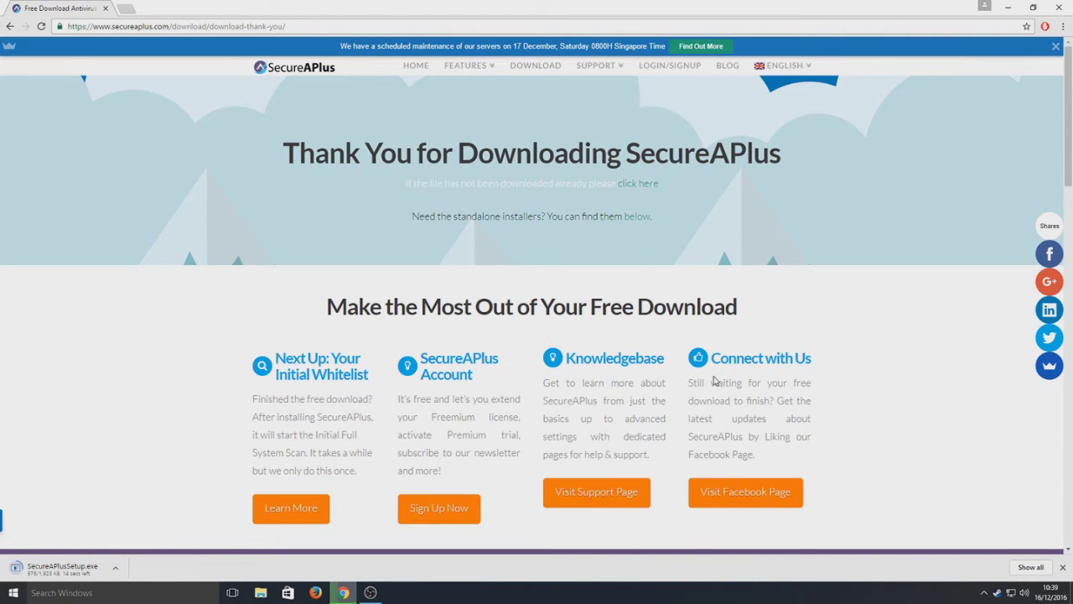
scroll(713, 382, "down", 7)
scroll(675, 357, "down", 5)
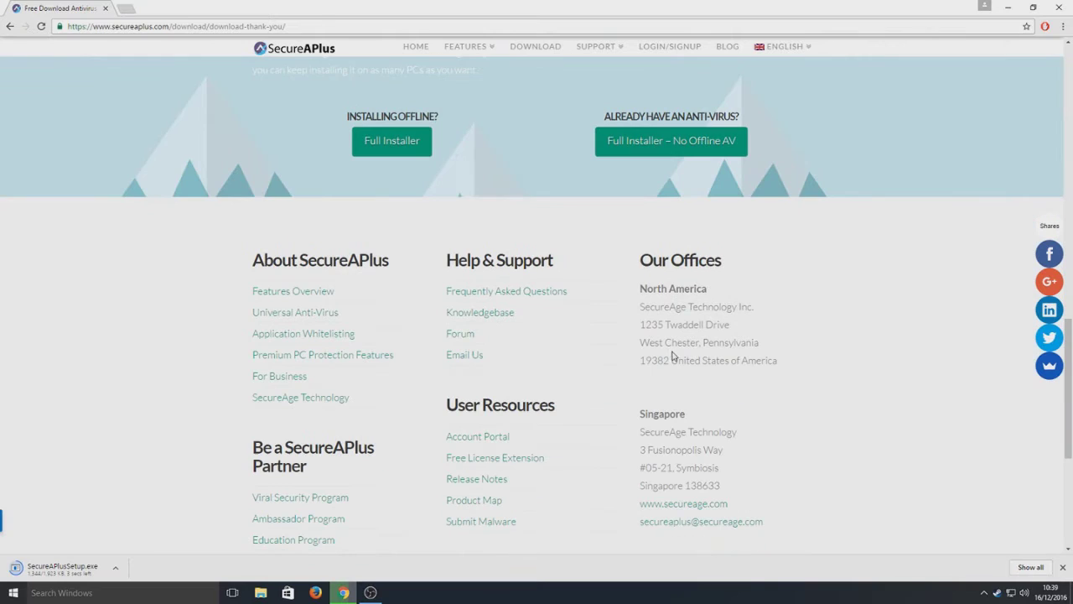
Step: Open the SecureAPlus Features Overview page and read the section on Universal AV and its 12 cloud engines
left_click(320, 295)
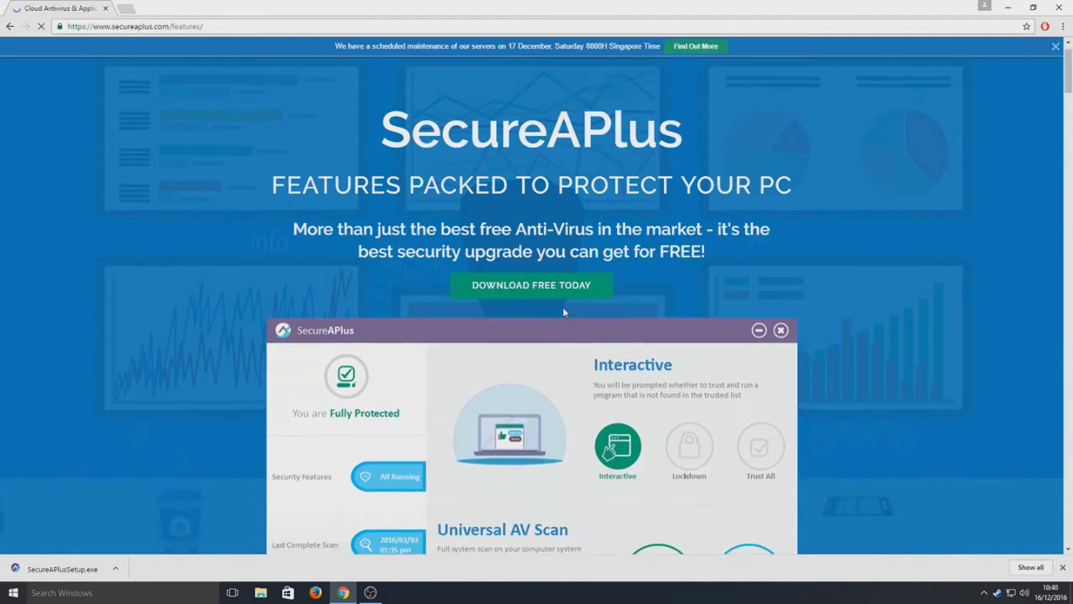
scroll(563, 307, "down", 2)
scroll(613, 328, "down", 3)
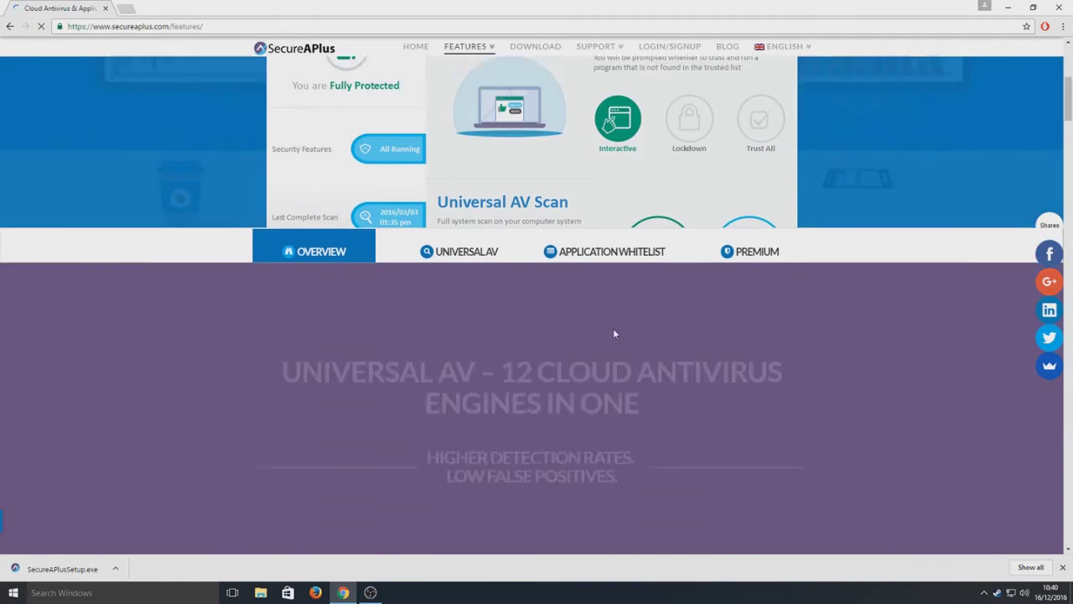
scroll(614, 332, "up", 1)
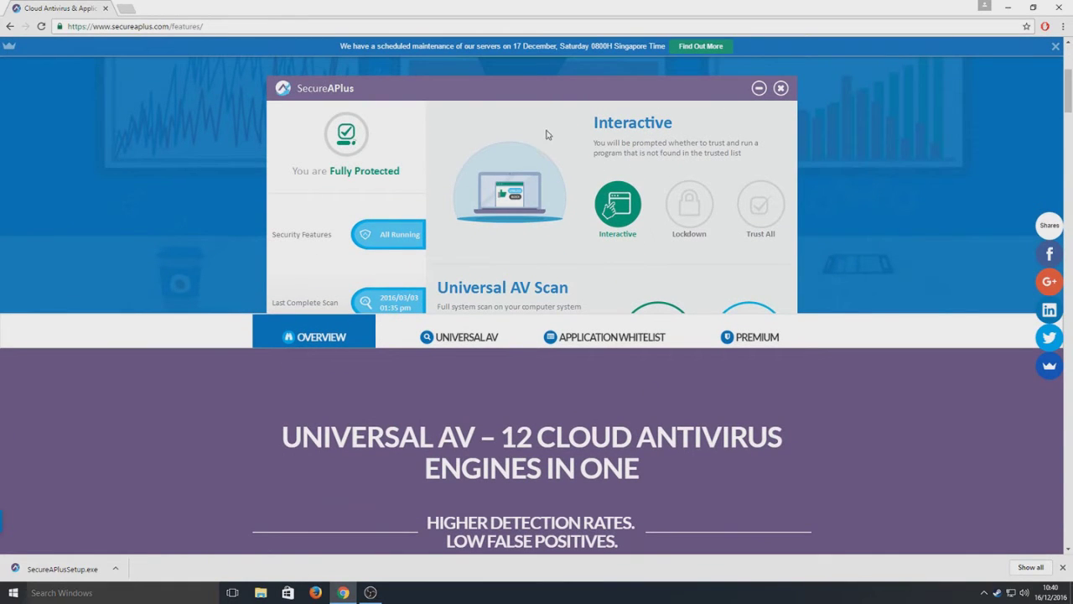
scroll(662, 289, "down", 3)
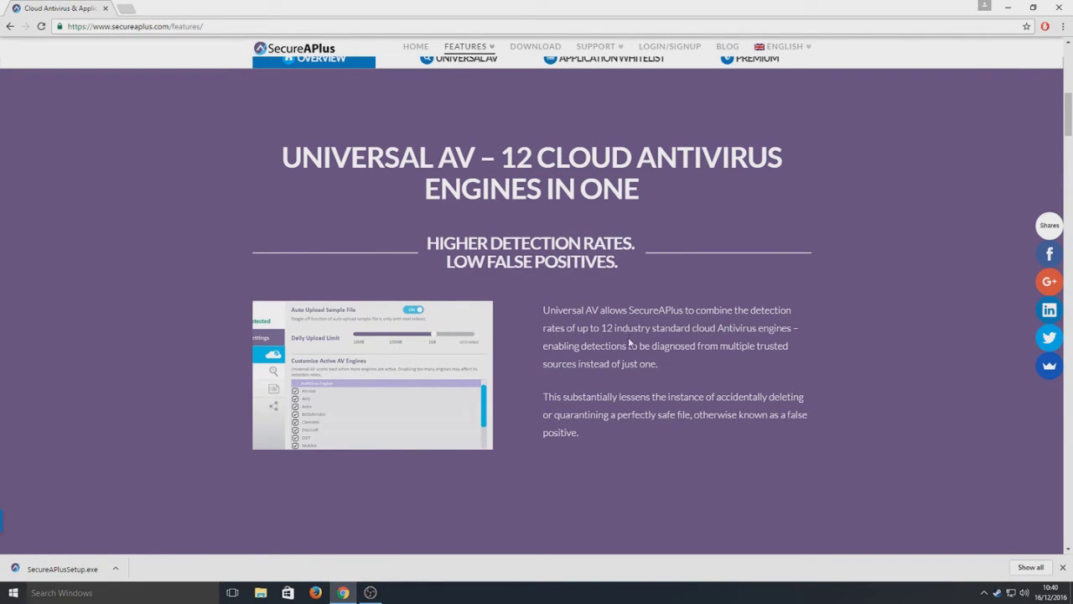
scroll(618, 356, "down", 1)
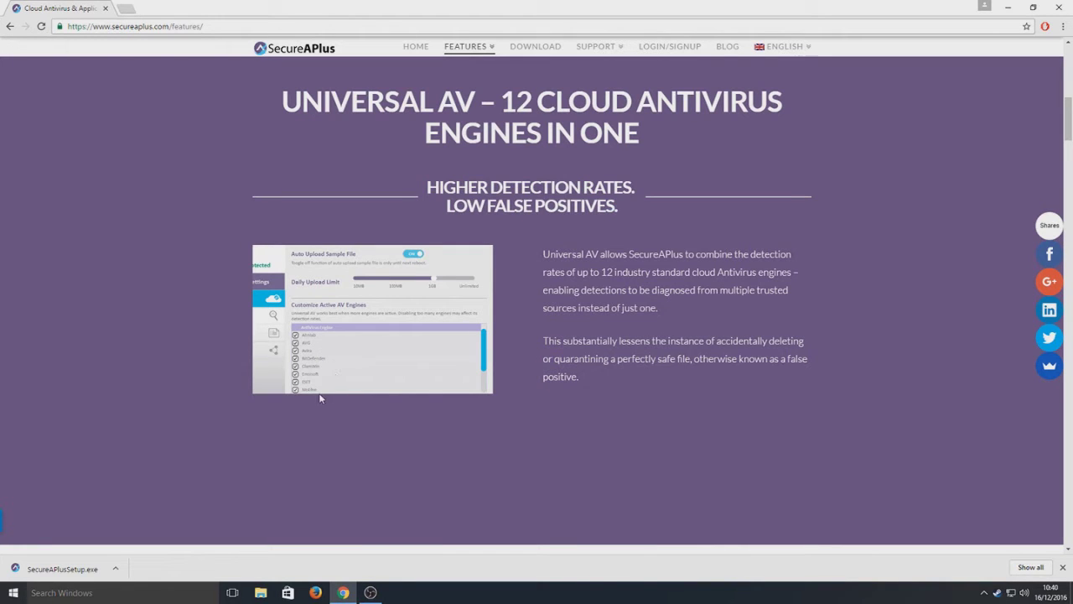
scroll(642, 388, "down", 3)
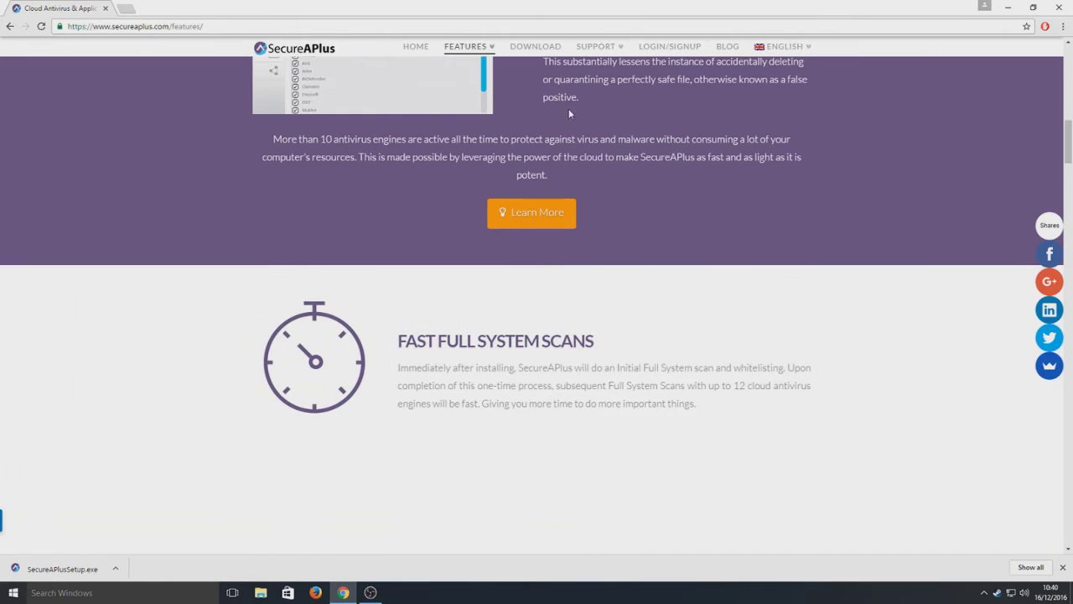
scroll(651, 173, "up", 1)
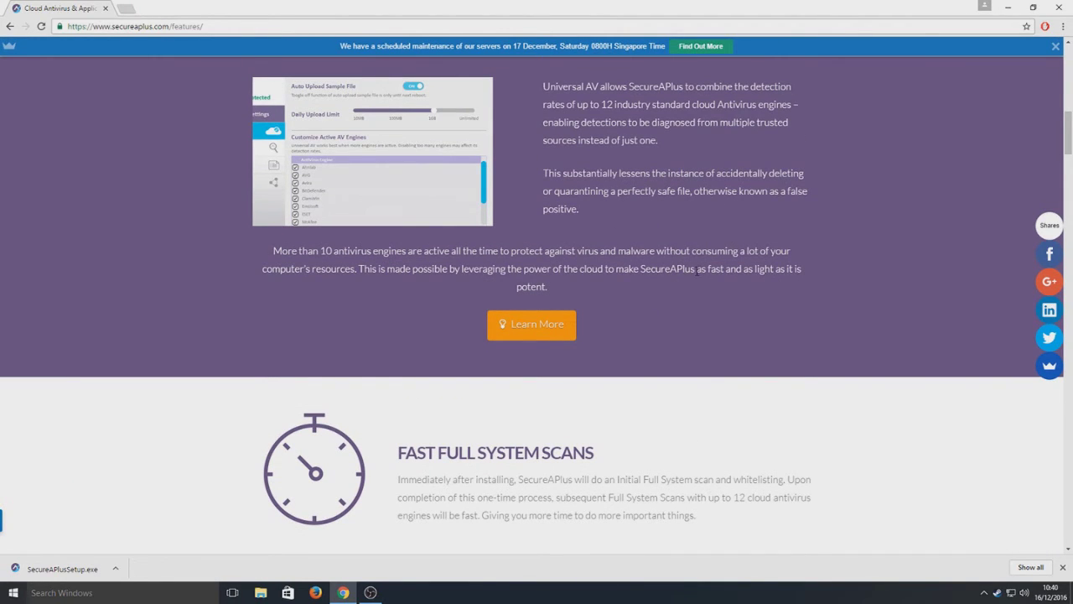
scroll(486, 315, "down", 2)
Step: Run SecureAPlusSetup.exe with Application Whitelisting and Universal AV but without Offline Antivirus, and minimize the browser
left_click(59, 568)
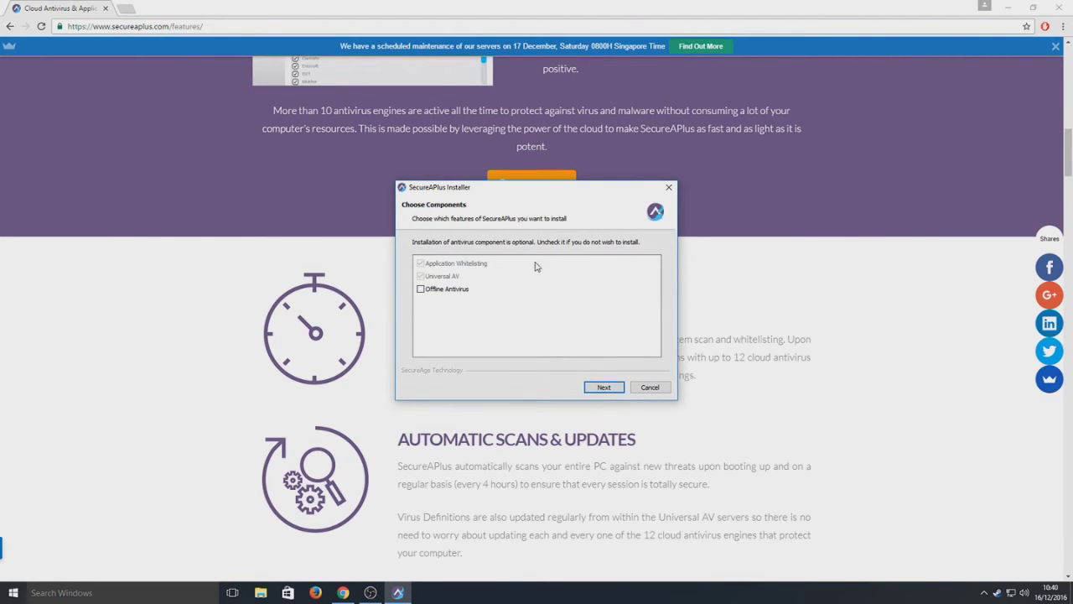
left_click(601, 387)
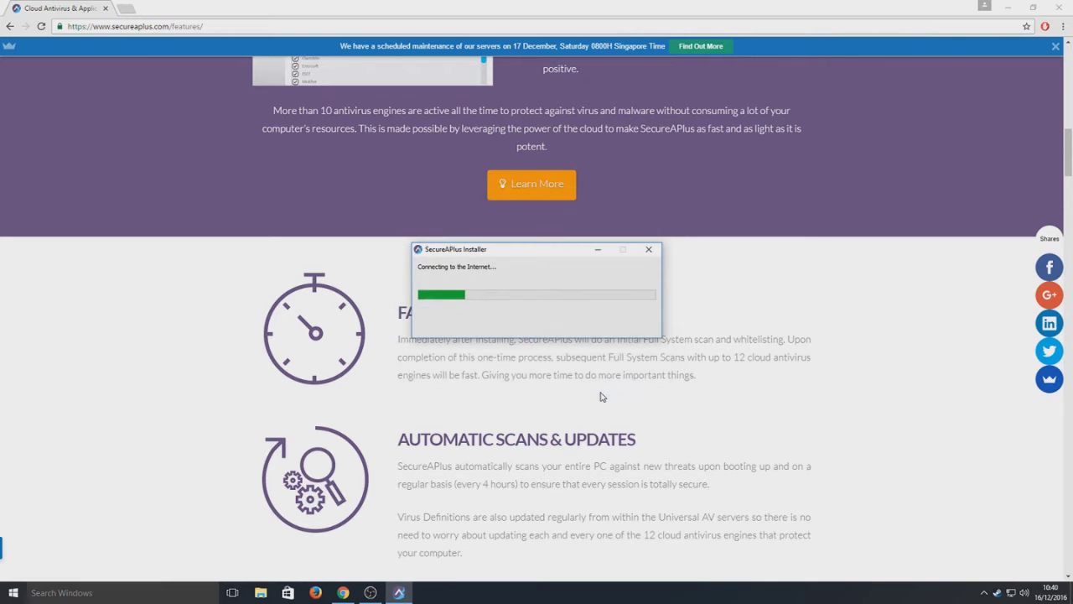
left_click(1008, 6)
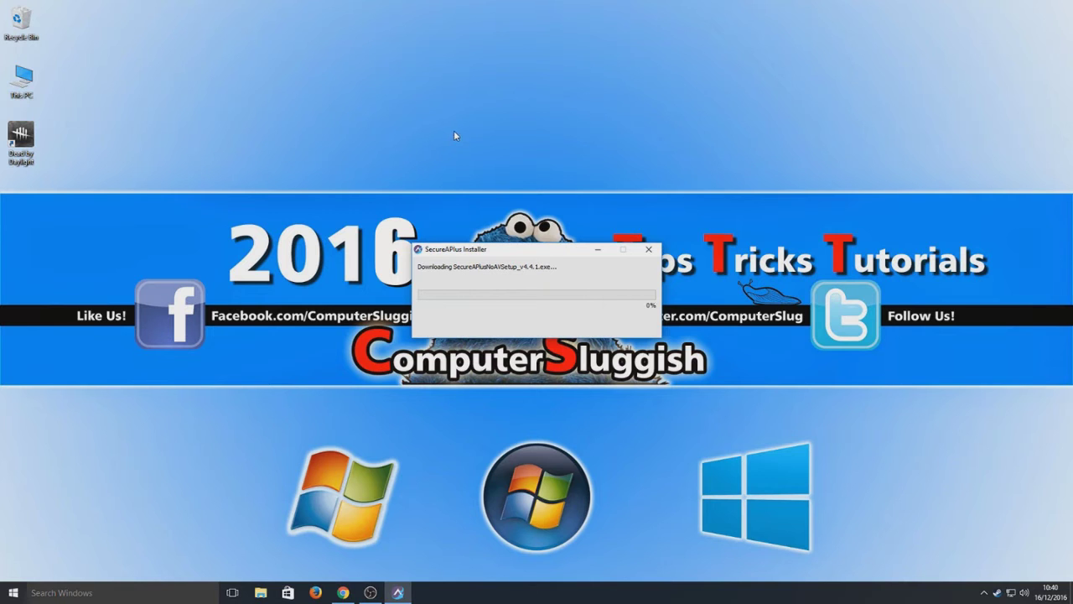
Step: Return to the features page in the browser and examine the system scans, automatic updates, online file scanner and application whitelisting sections
left_click(343, 592)
scroll(377, 361, "down", 2)
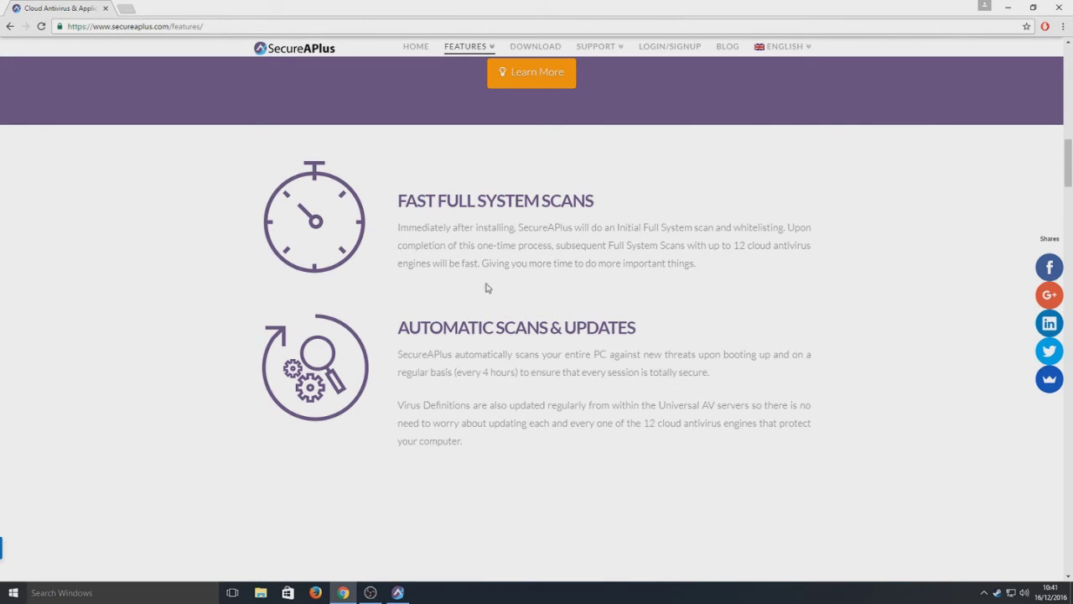
left_click_drag(425, 264, 476, 264)
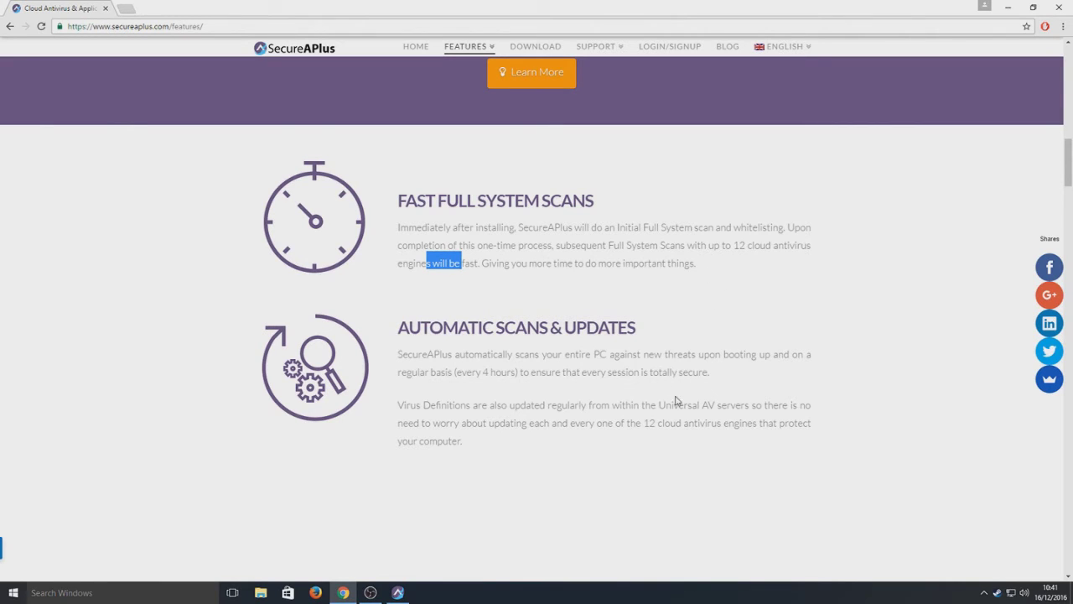
scroll(634, 408, "down", 2)
scroll(634, 407, "down", 8)
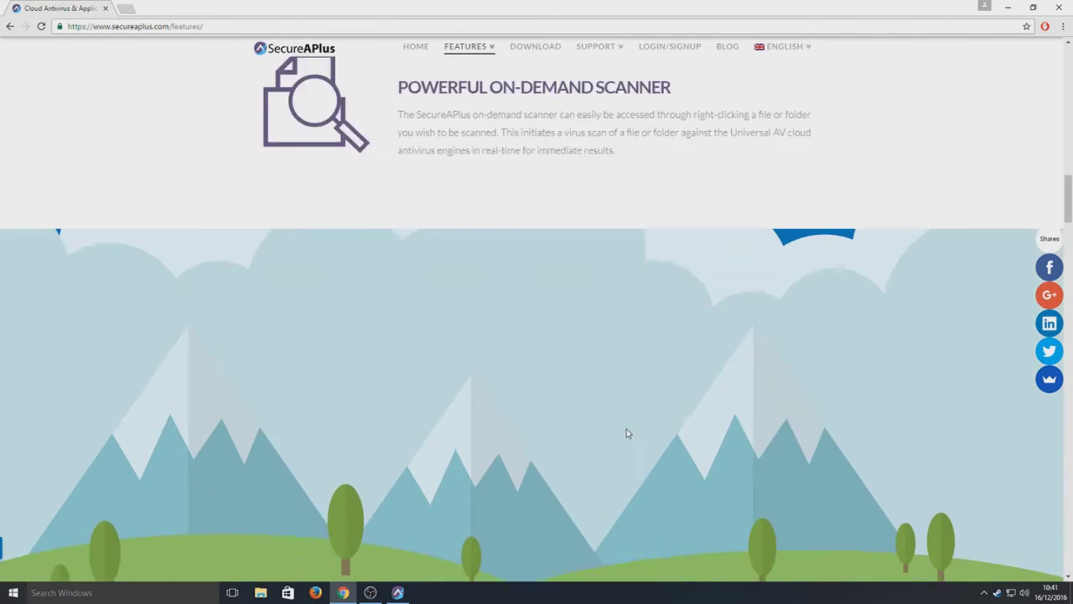
scroll(625, 431, "down", 7)
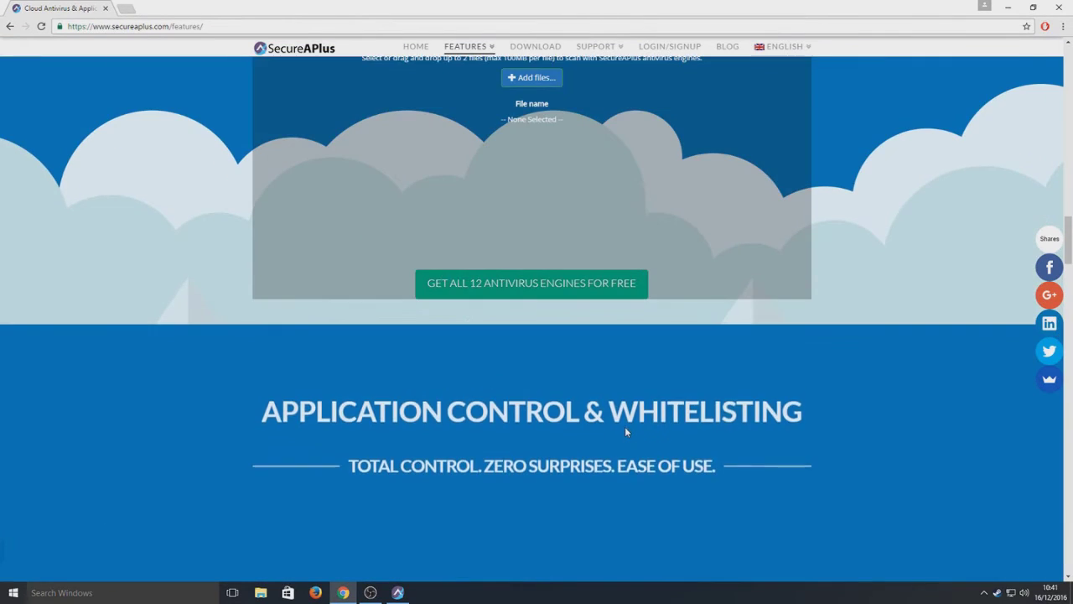
scroll(623, 434, "up", 4)
scroll(621, 429, "up", 2)
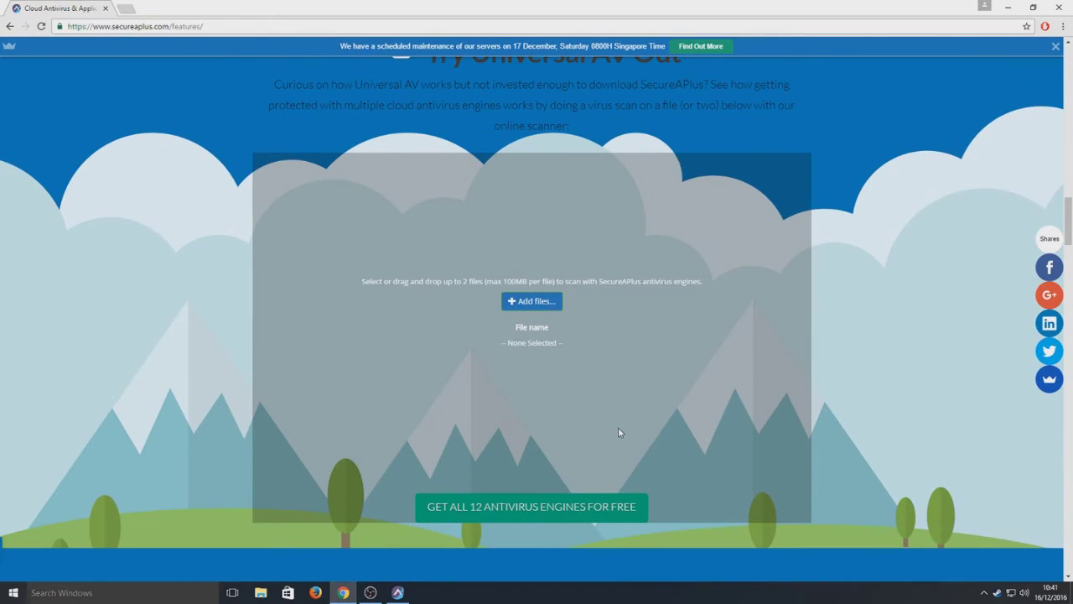
scroll(607, 406, "up", 2)
scroll(749, 266, "down", 7)
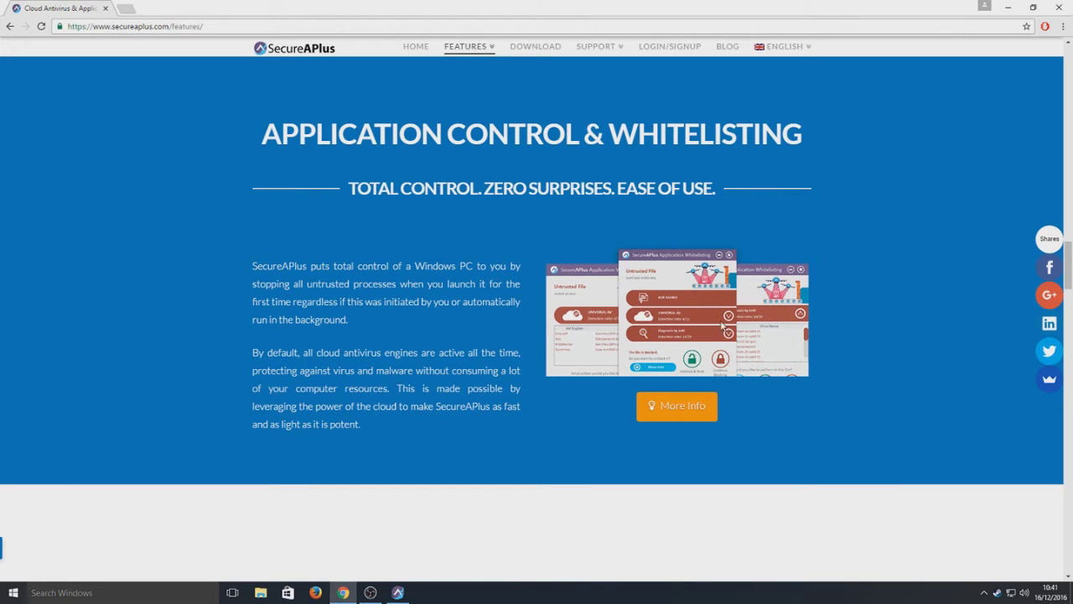
Step: Minimize the browser, accept the SecureAPlus v4.4.1 license agreement, continue the setup and close the installation completion window
left_click(1007, 7)
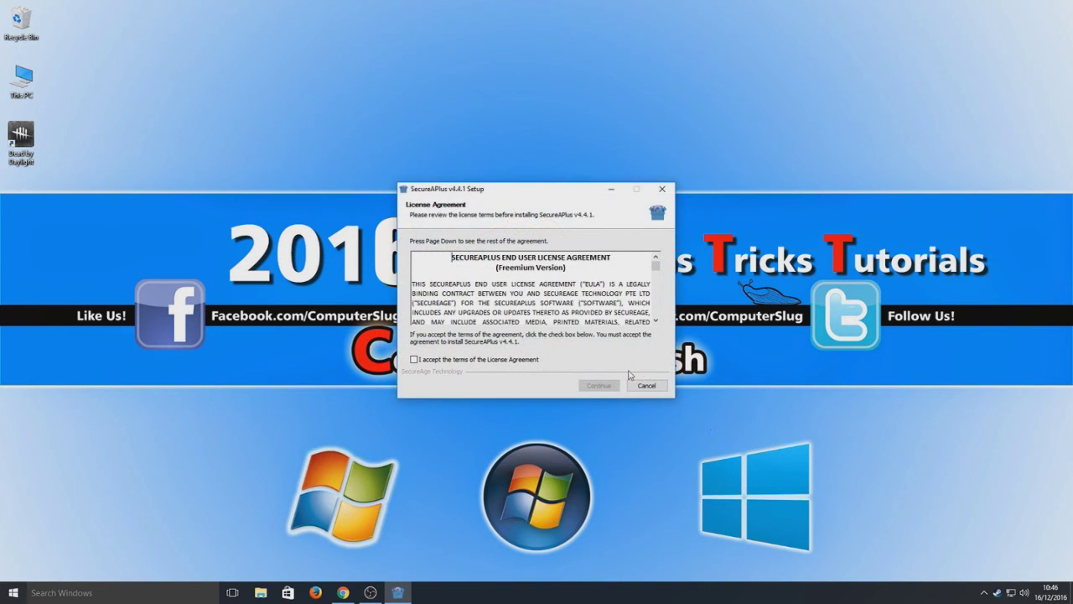
left_click(512, 361)
left_click(597, 386)
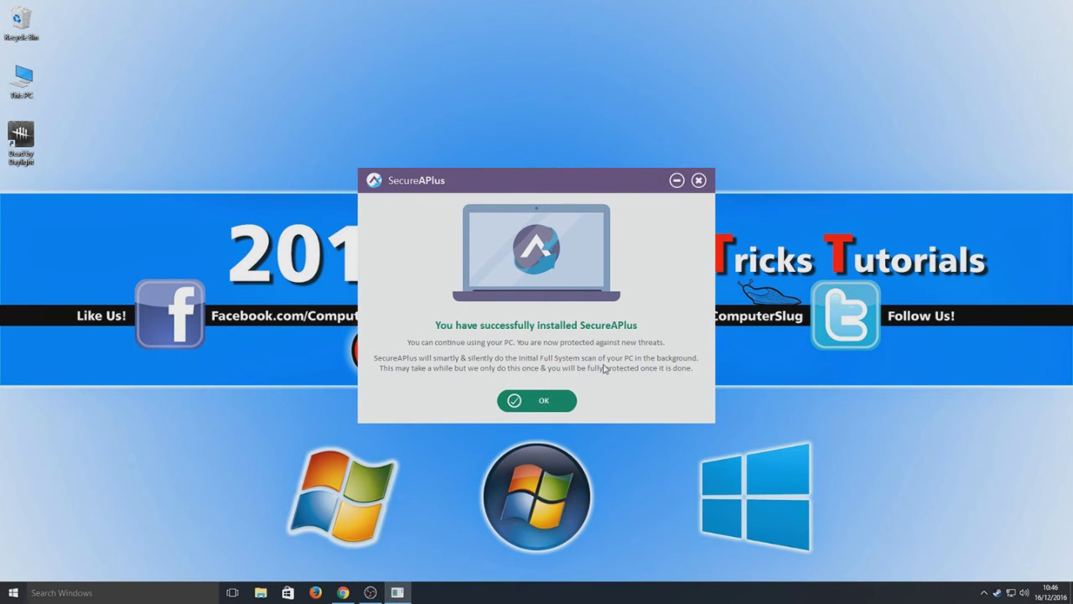
left_click(546, 404)
left_click(543, 404)
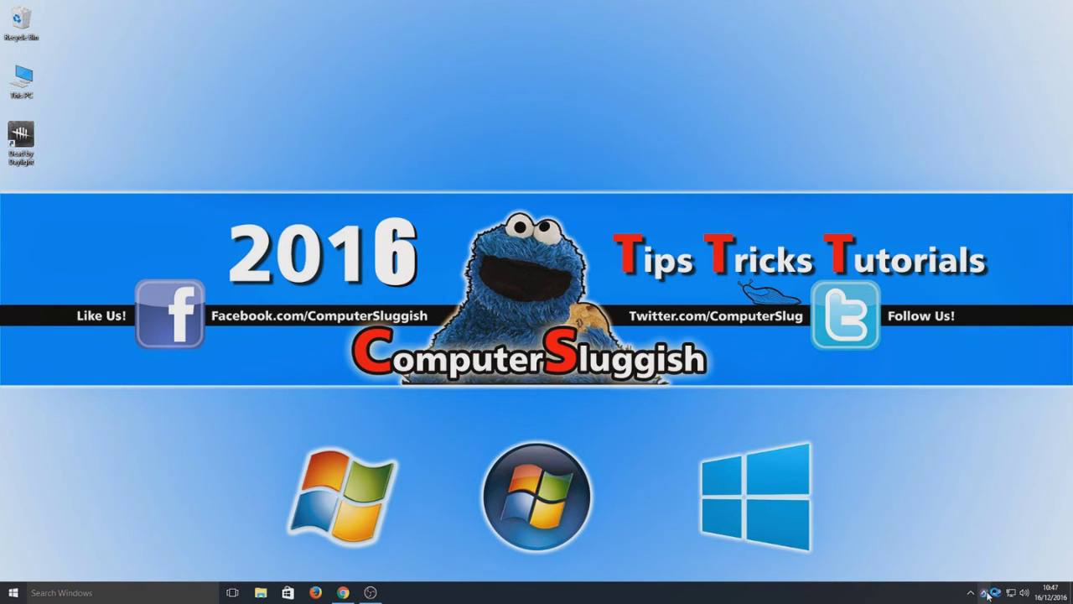
Step: Open the SecureAPlus main window and examine the Universal AV app settings, including the list of active antivirus engines
left_click(985, 592)
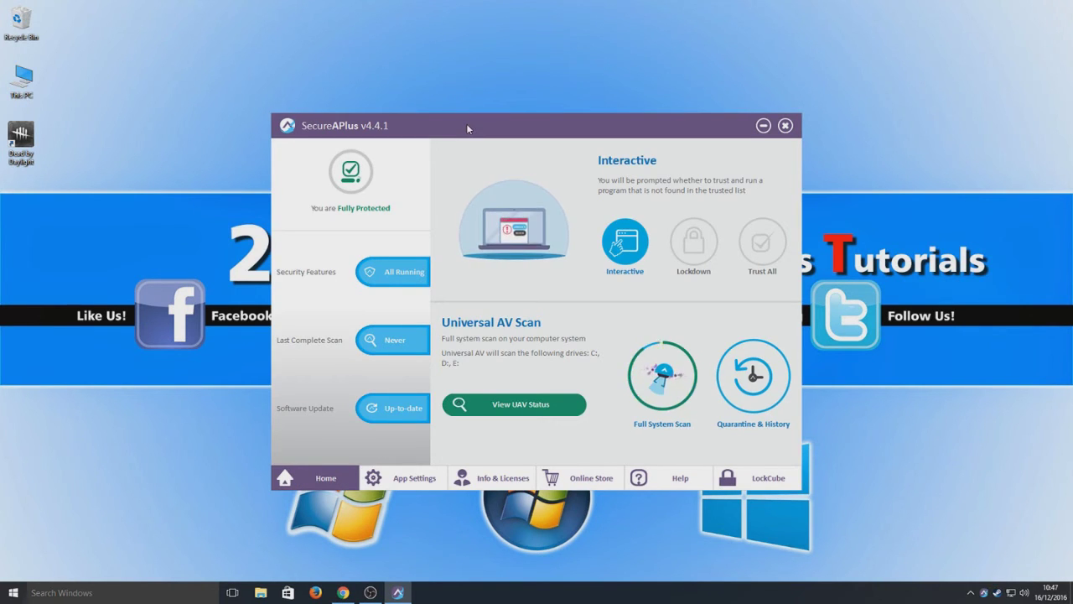
left_click_drag(466, 123, 452, 112)
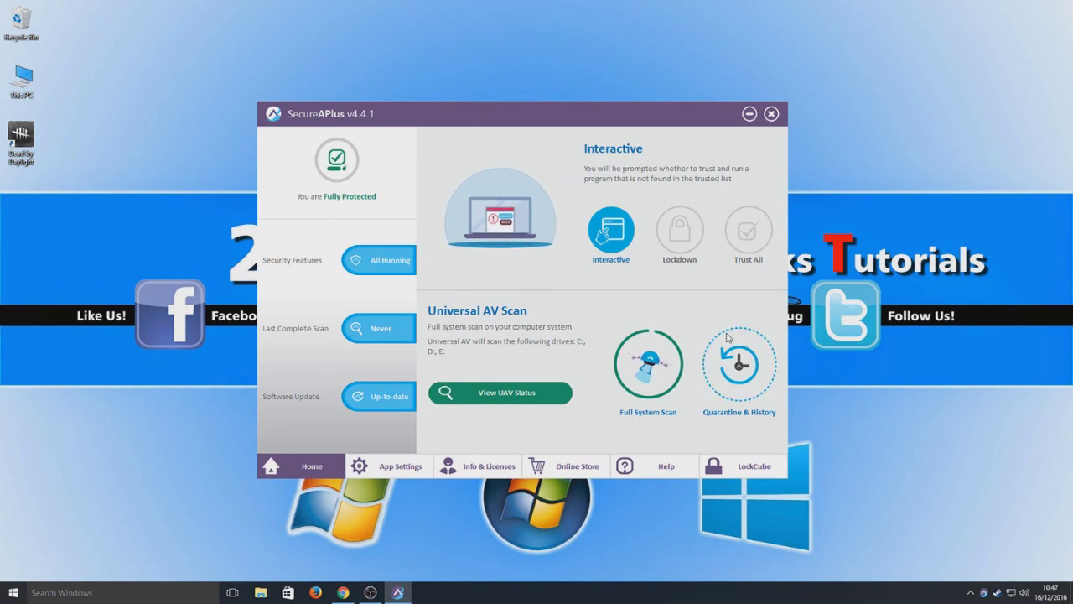
left_click(395, 472)
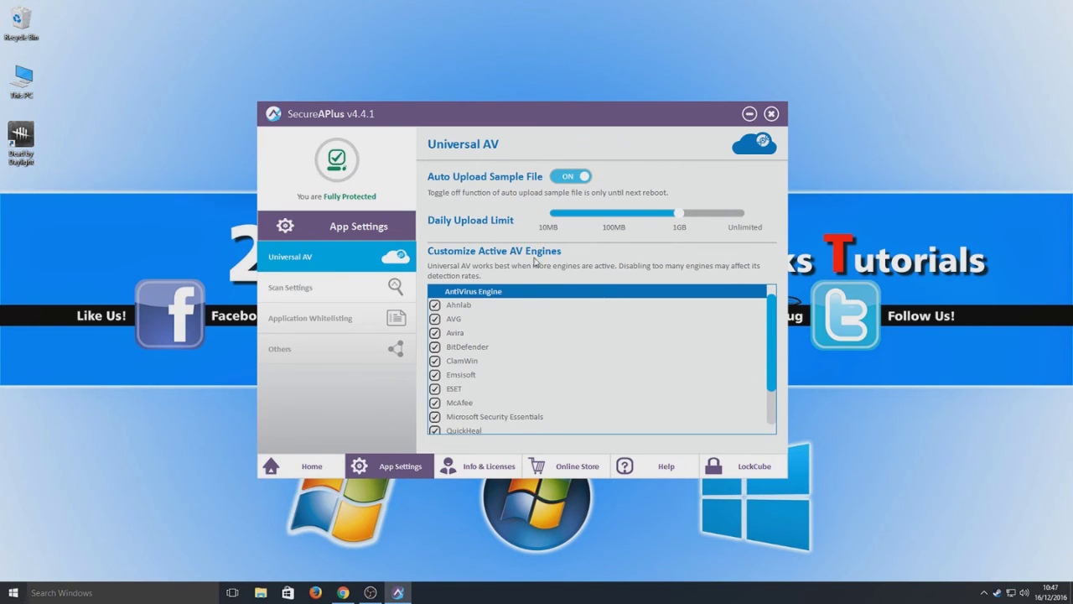
scroll(551, 352, "down", 1)
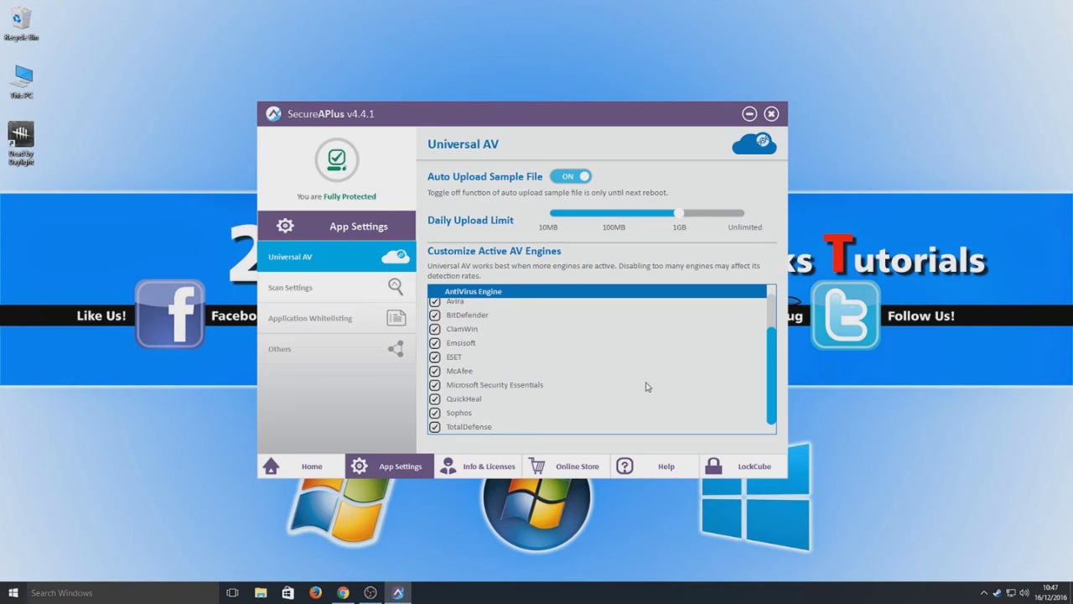
scroll(658, 391, "up", 1)
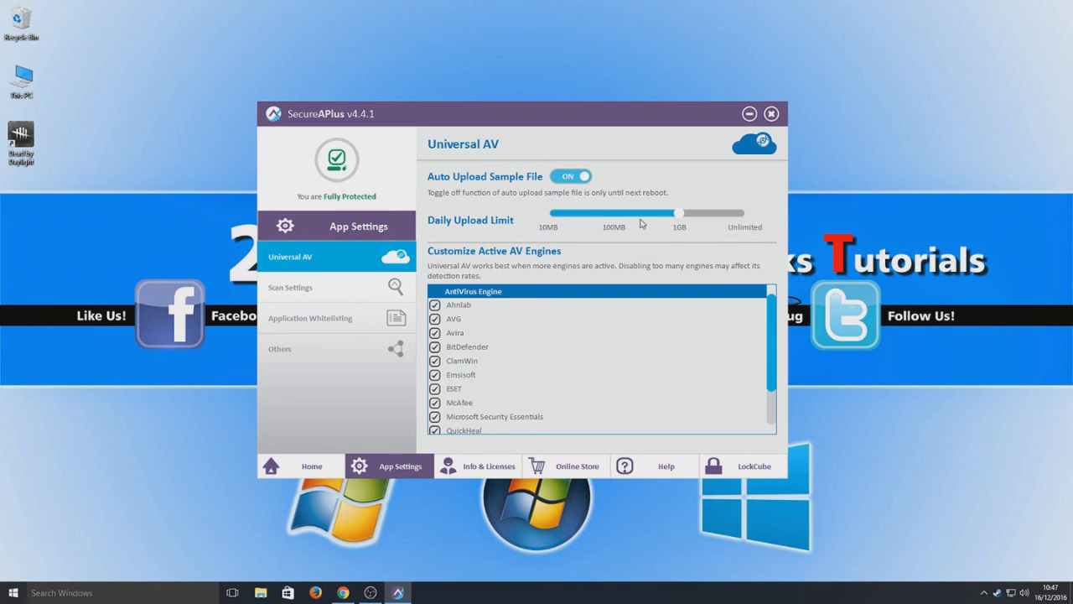
Step: Switch automatic sample file upload off and back on in the Universal AV settings
left_click(565, 180)
left_click(565, 176)
Step: Examine the exclusions, inclusions and antivirus pages of the scan settings, plus the basic settings for Application Whitelisting
left_click(329, 291)
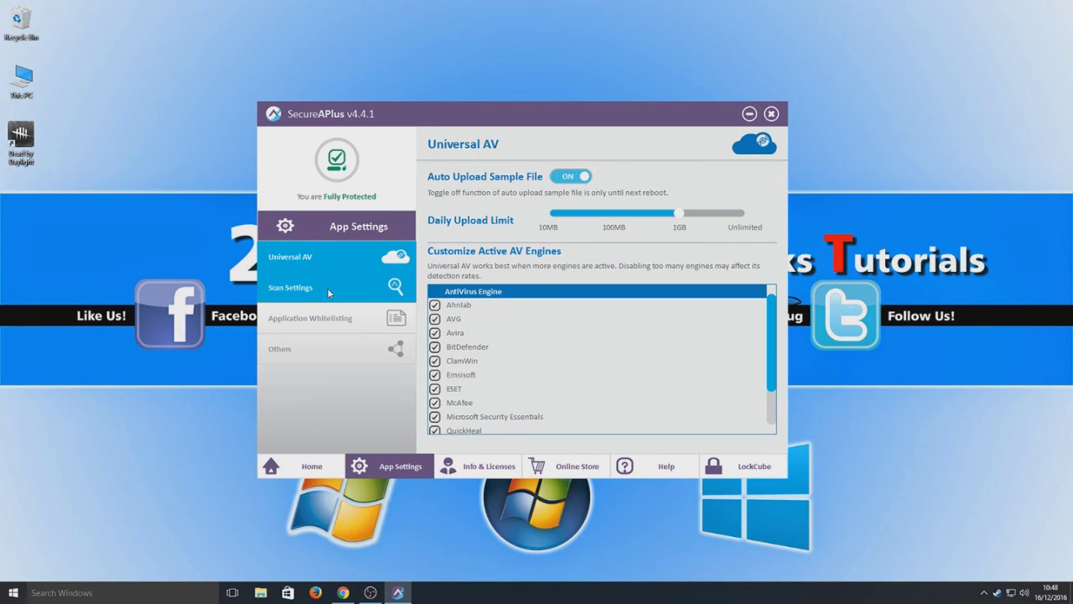
left_click(582, 185)
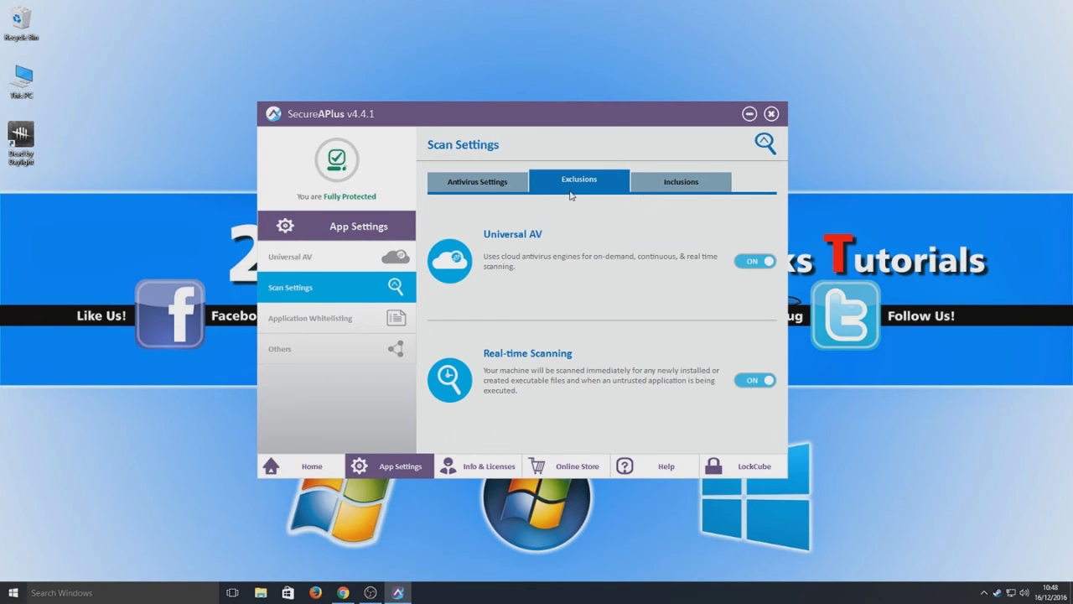
left_click(681, 181)
left_click(482, 180)
left_click(331, 322)
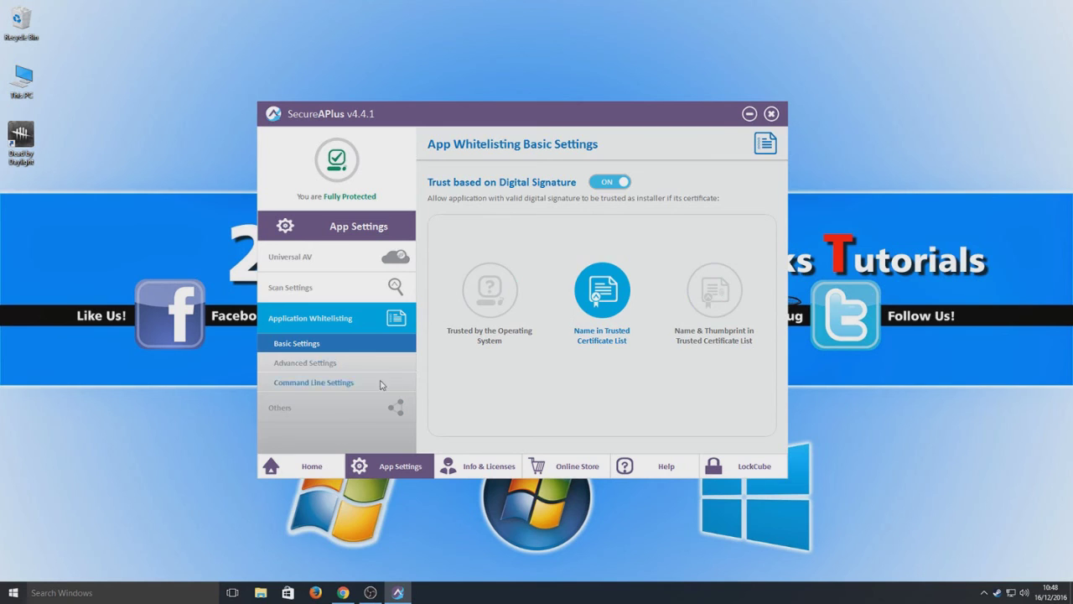
Step: In the Updates settings, switch to new-update notifications and back to automatic updates, and request an immediate software update
left_click(382, 408)
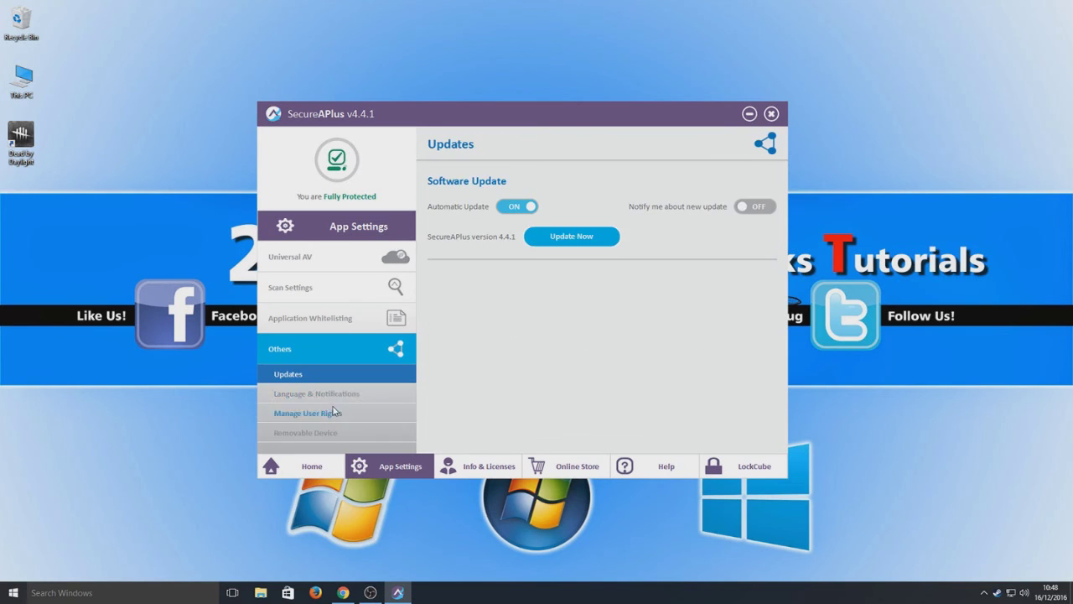
left_click(758, 209)
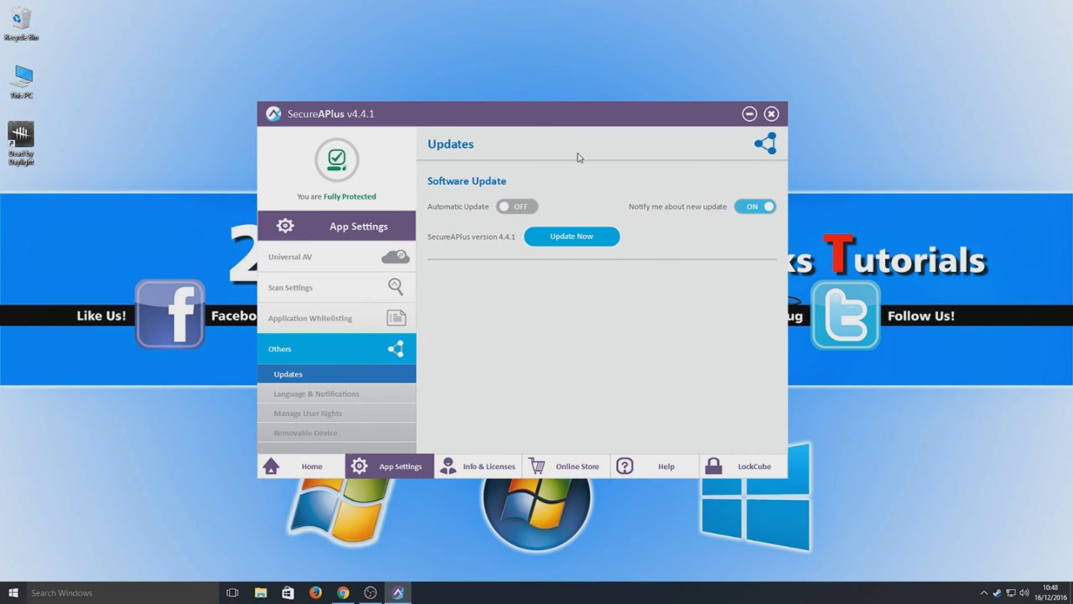
left_click(513, 206)
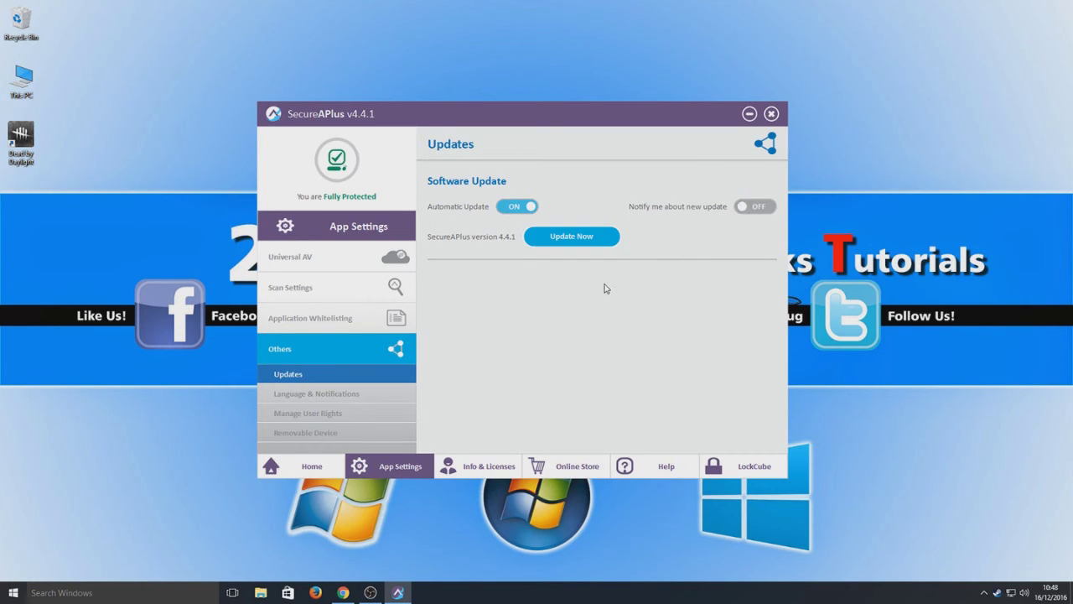
left_click(551, 234)
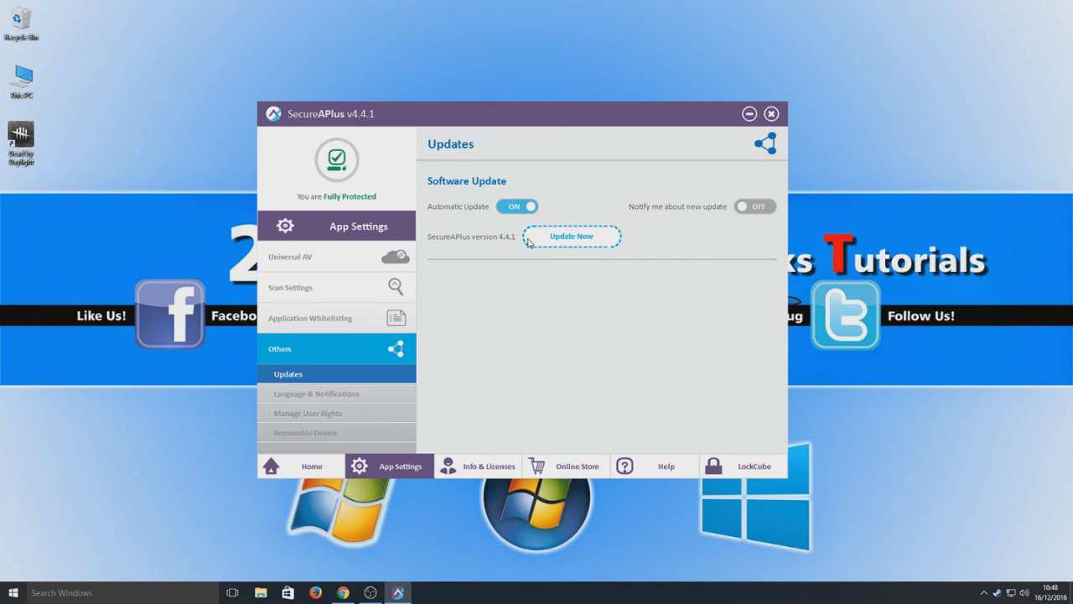
Step: View the account page under Info & Licenses, examine the Premium features page on the SecureAPlus website, and minimize the browser
left_click(495, 471)
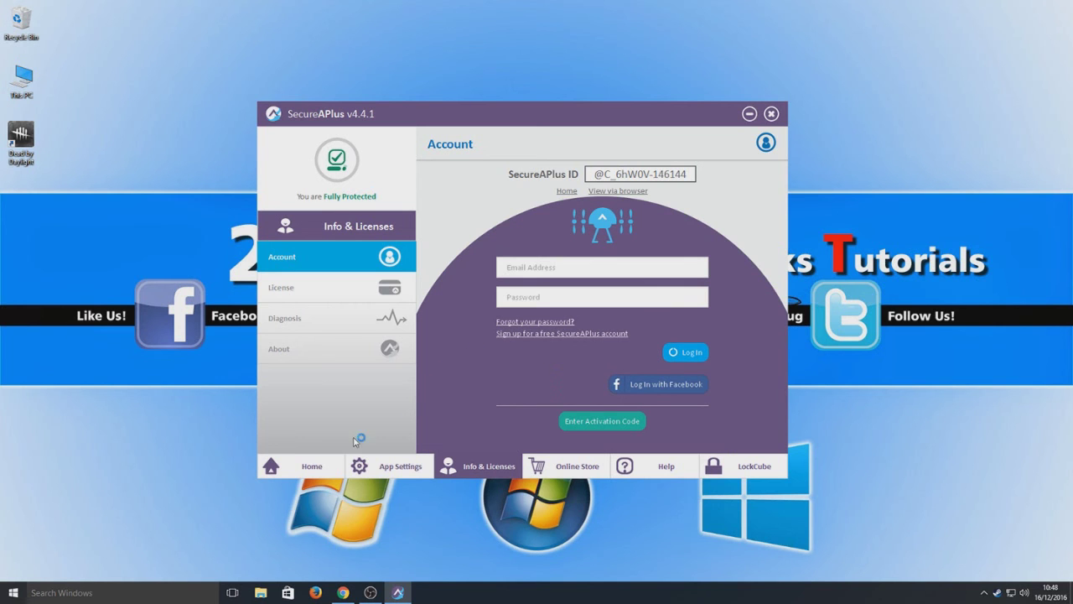
left_click(343, 592)
scroll(709, 290, "up", 20)
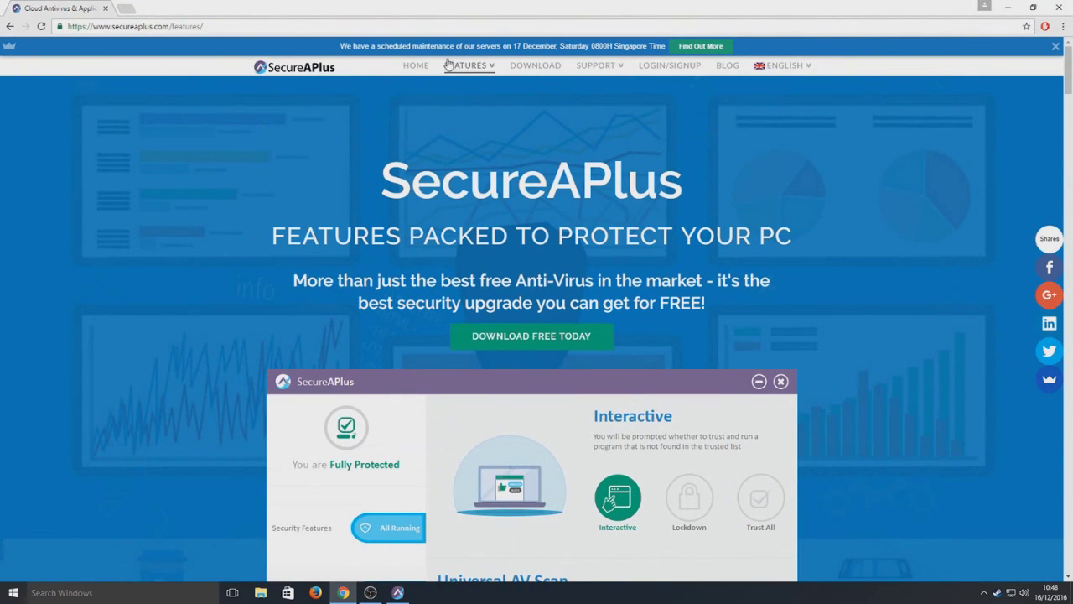
mouse_move(449, 65)
left_click(422, 140)
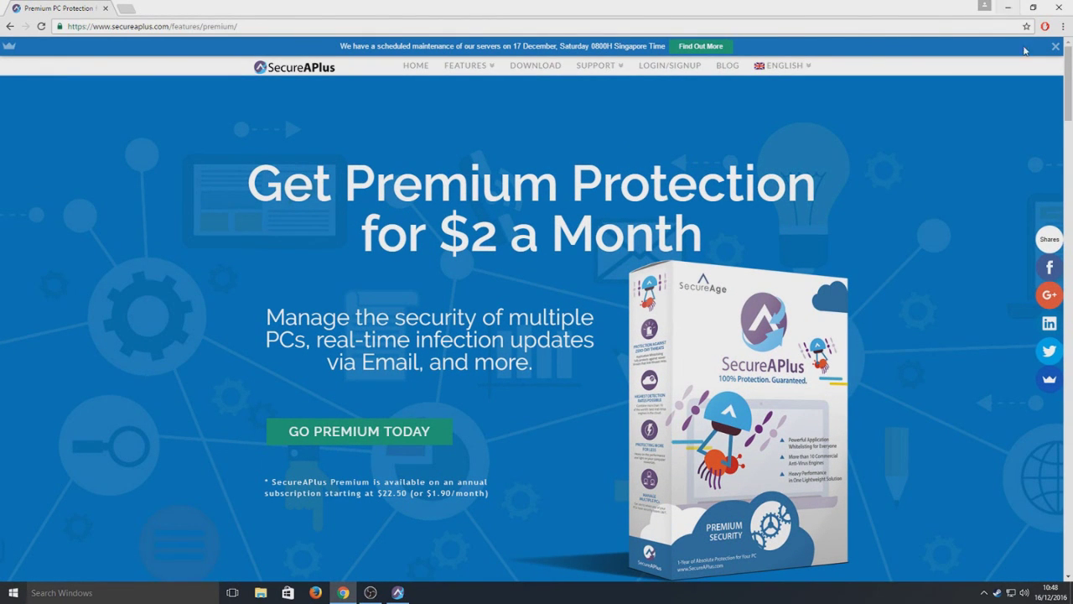
left_click(1007, 7)
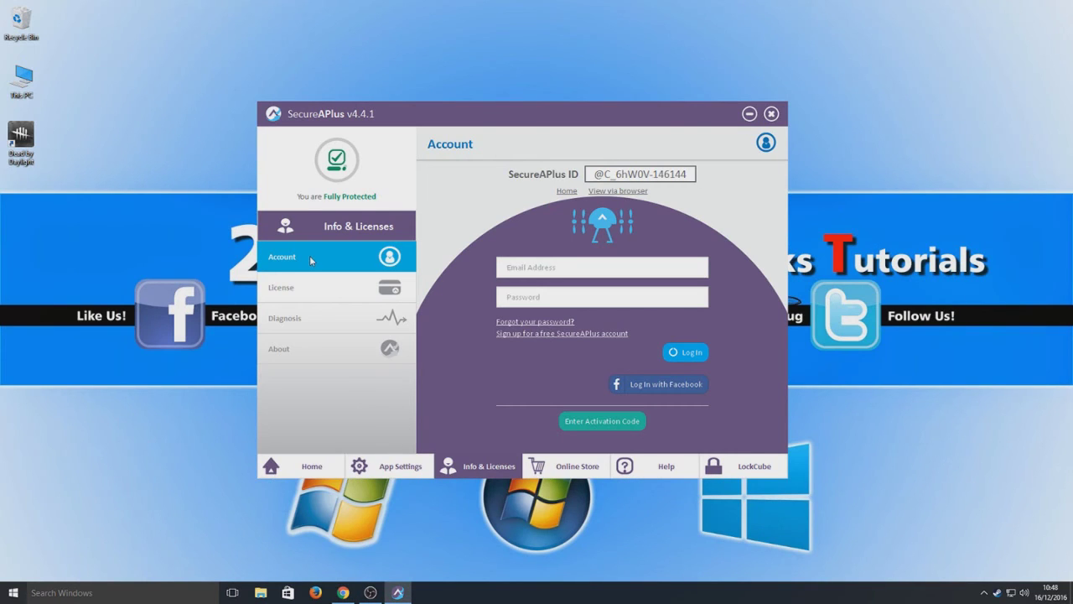
Step: Open the Full System Scan from the SecureAPlus home page
left_click(302, 465)
left_click(648, 362)
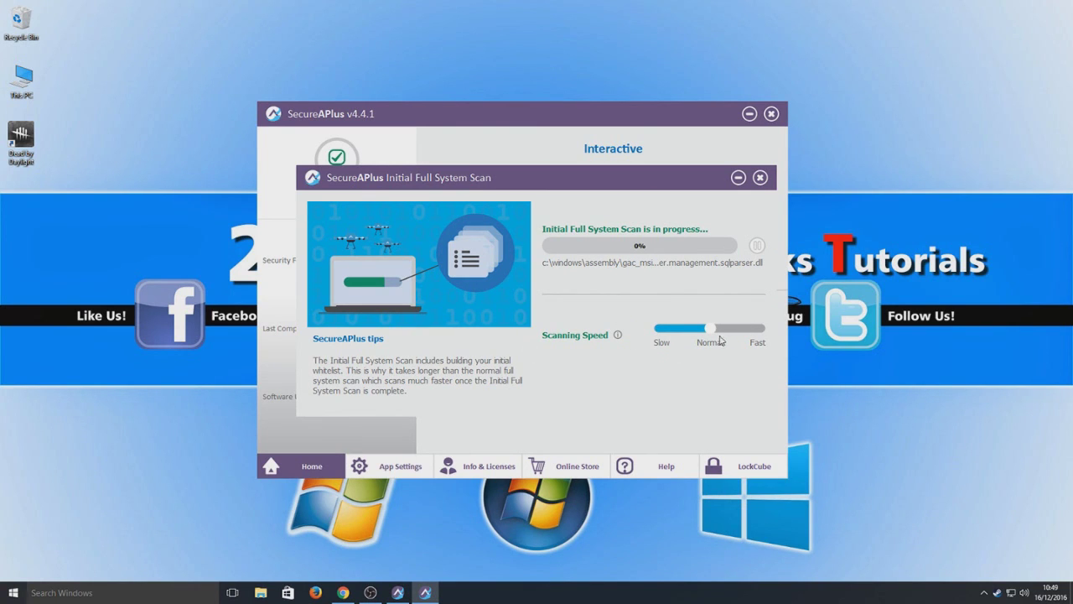
Step: Try the Fast and Slow scanning speeds for the initial full system scan, return it to Normal, and close the scan window
left_click(745, 330)
left_click(711, 336)
left_click(648, 326)
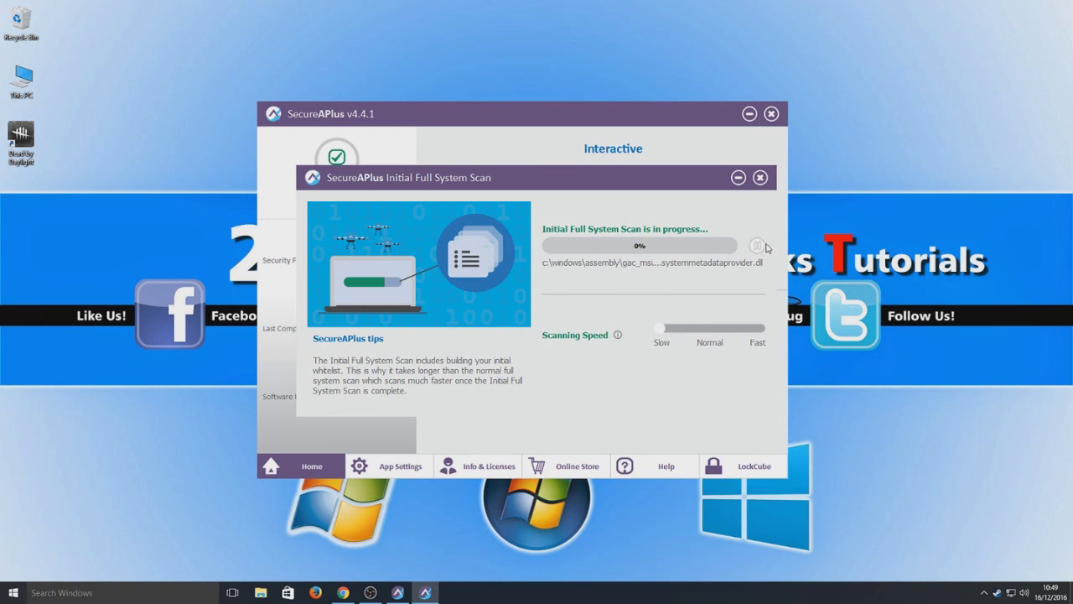
left_click(710, 330)
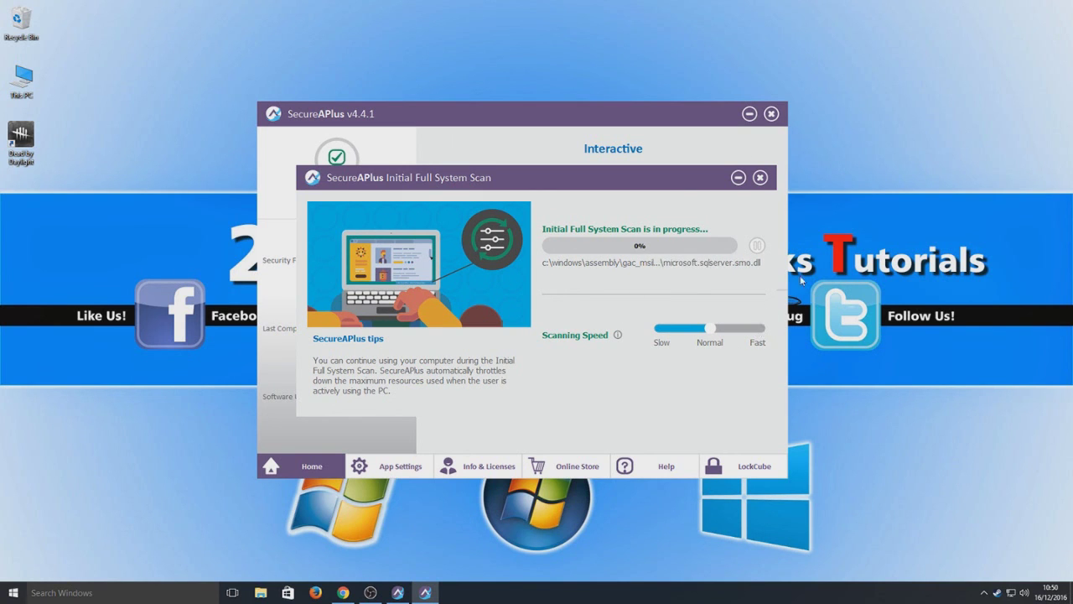
left_click(760, 177)
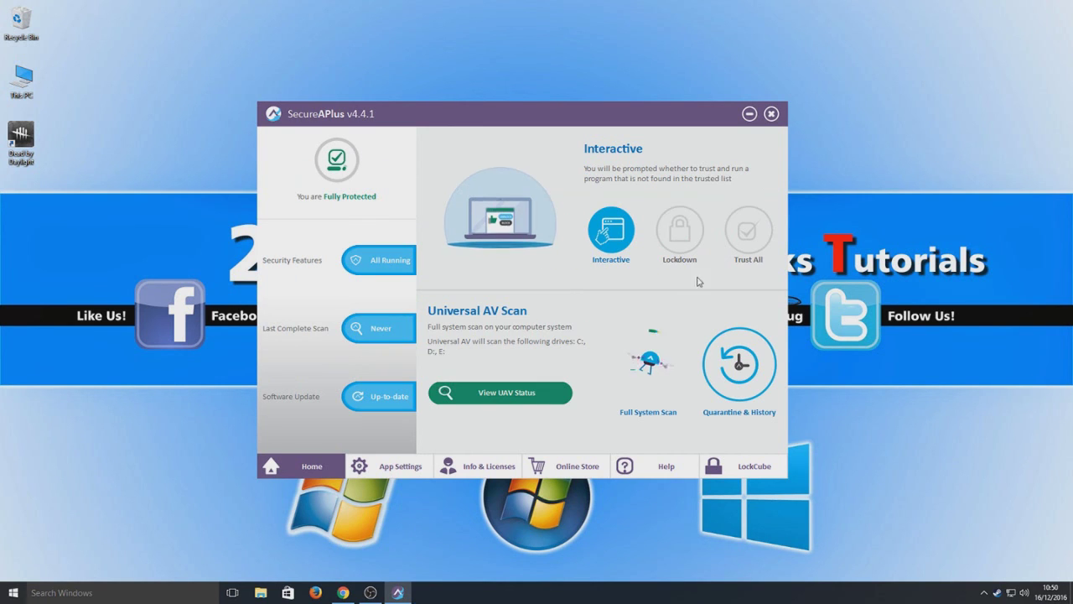